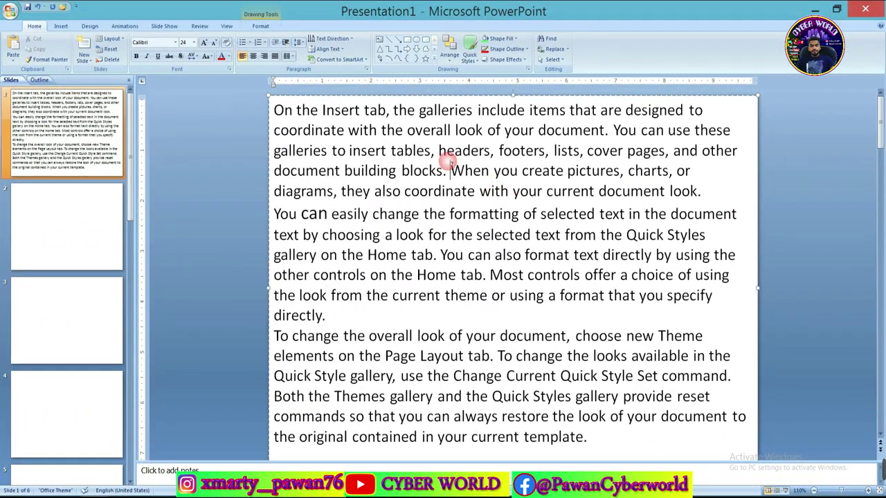
Put the caret at the start of the slide text and open an empty Find dialog, moved off the text.
{"action": "left_click", "coordinate": [441, 171]}
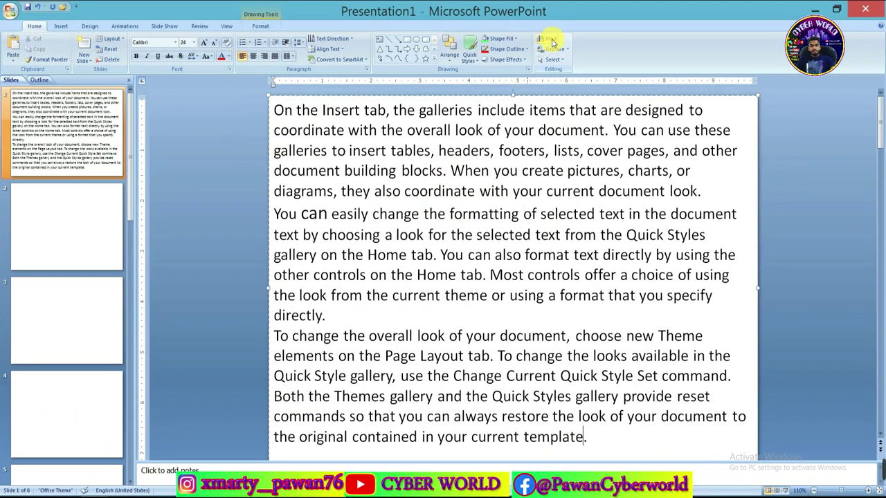
{"action": "left_click", "coordinate": [558, 51]}
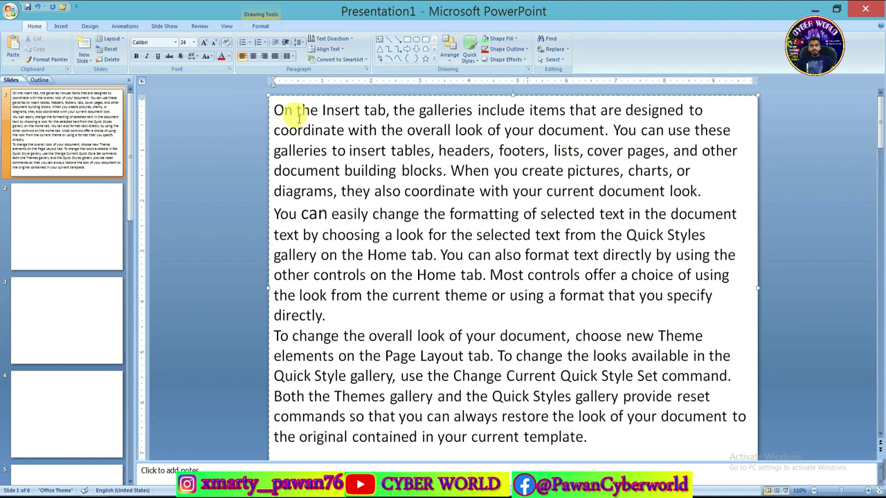
{"action": "left_click", "coordinate": [275, 109]}
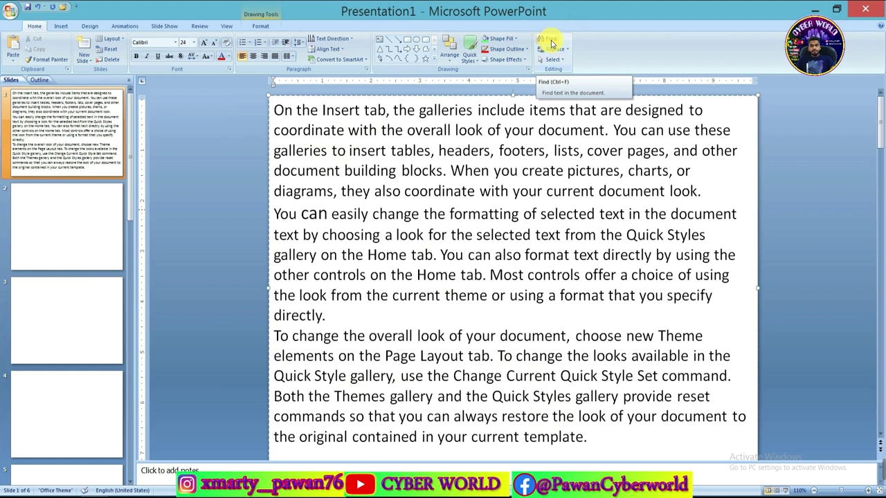
{"action": "left_click", "coordinate": [523, 214]}
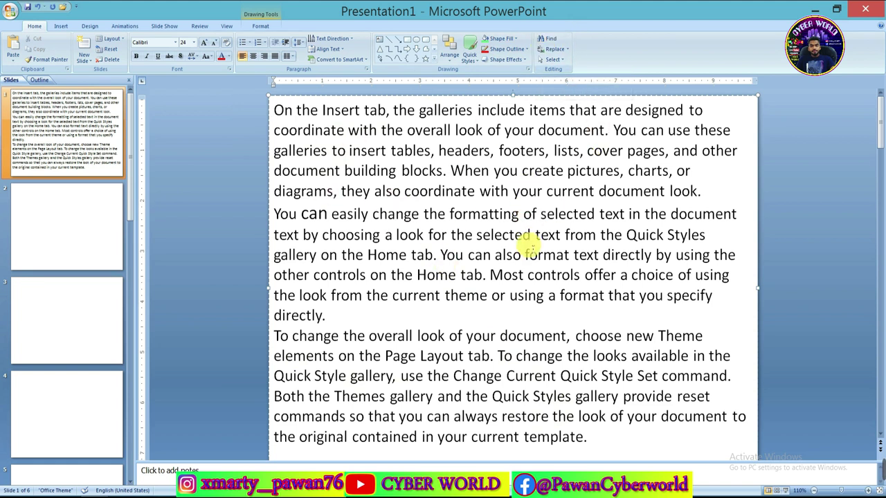
{"action": "left_click", "coordinate": [530, 241]}
{"action": "left_click", "coordinate": [275, 110]}
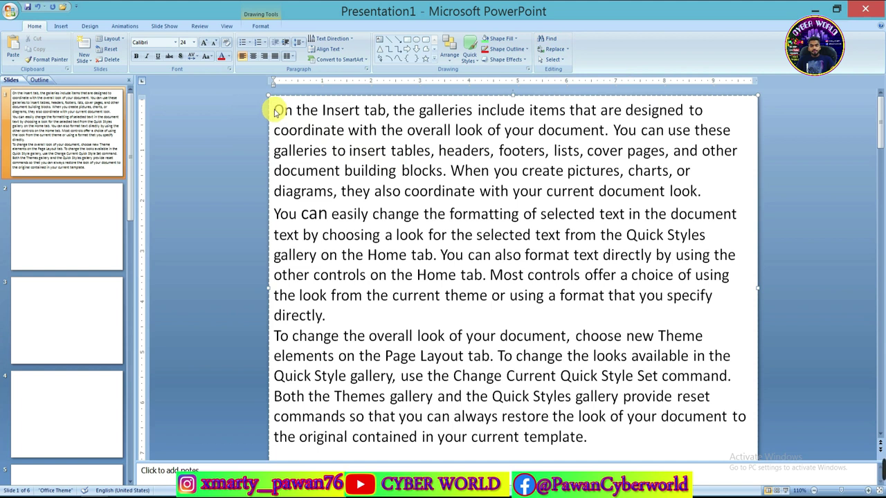
{"action": "left_click", "coordinate": [547, 40]}
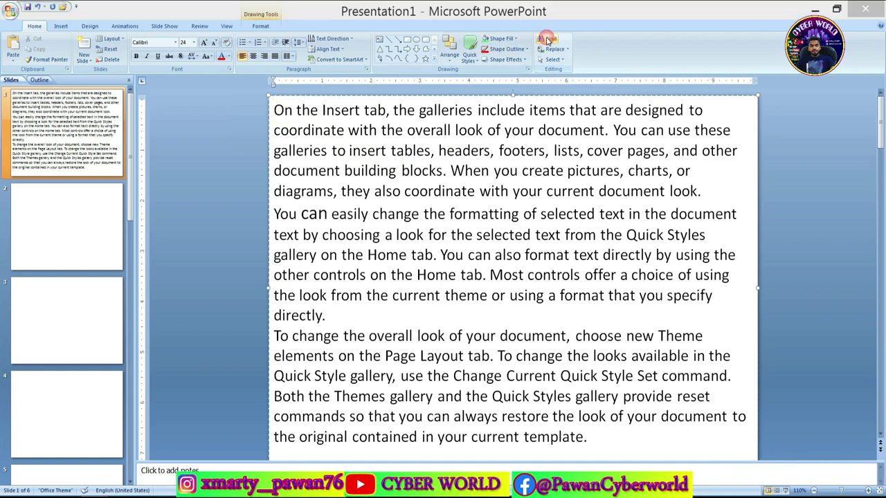
{"action": "left_click_drag", "start_coordinate": [786, 428], "coordinate": [226, 58]}
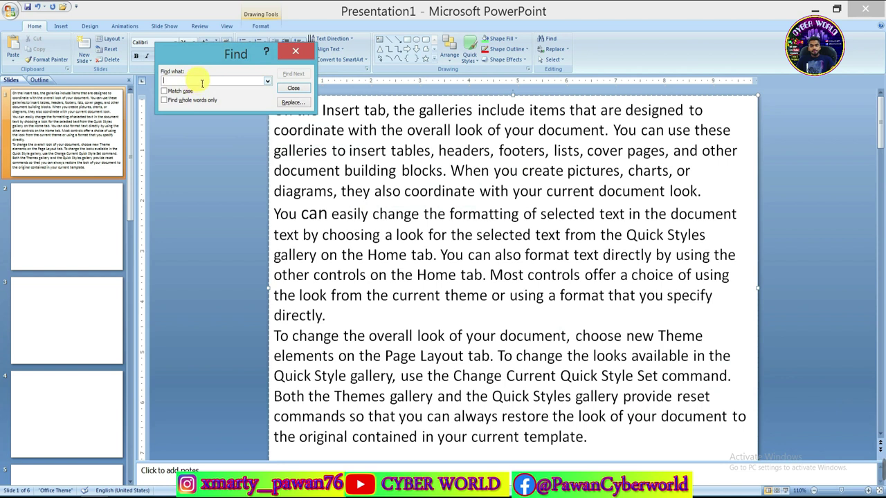
Search for 'tab' and step through each occurrence in the slide text with Find Next.
{"action": "left_click_drag", "start_coordinate": [197, 55], "coordinate": [159, 43]}
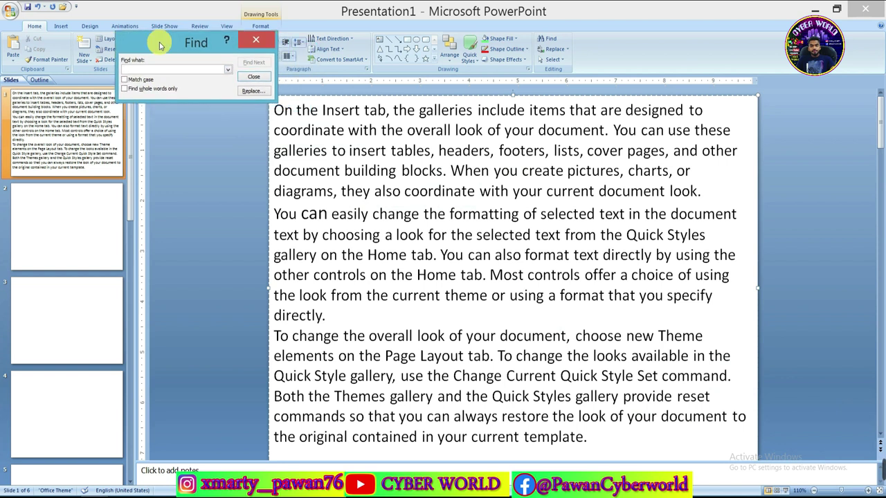
{"action": "type", "text": "tab"}
{"action": "left_click", "coordinate": [252, 64]}
{"action": "left_click", "coordinate": [253, 64]}
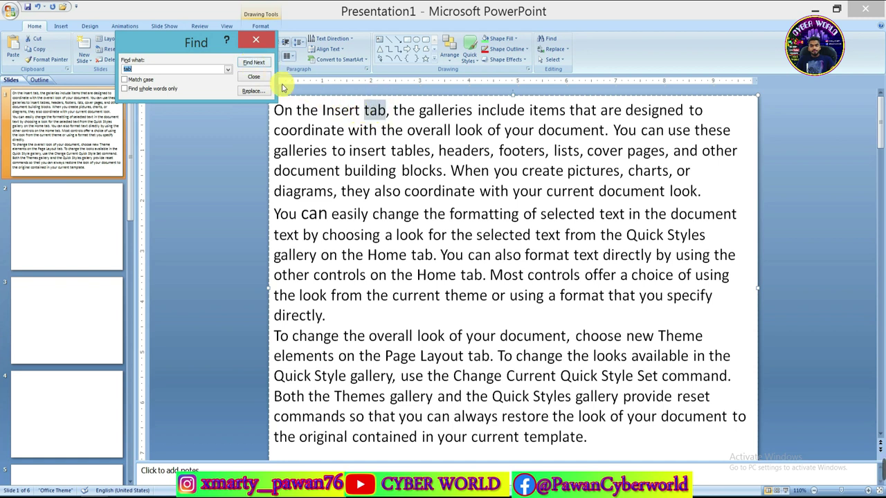
{"action": "left_click", "coordinate": [254, 91]}
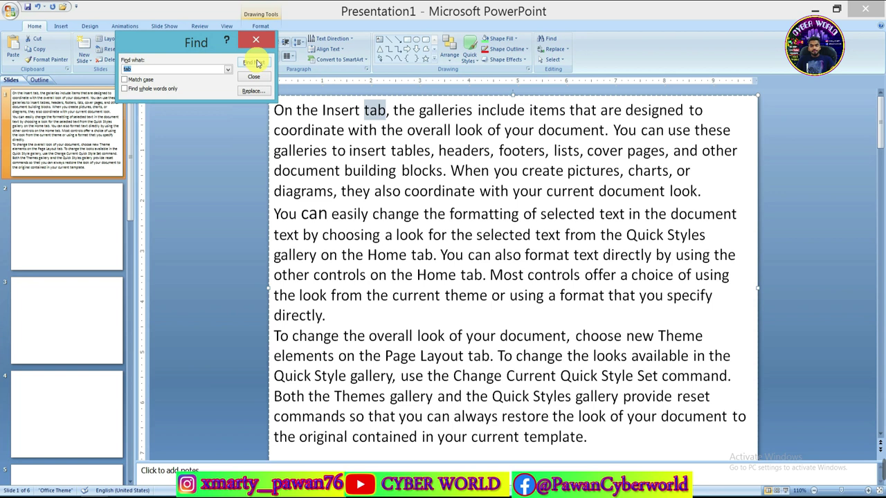
{"action": "left_click", "coordinate": [257, 64]}
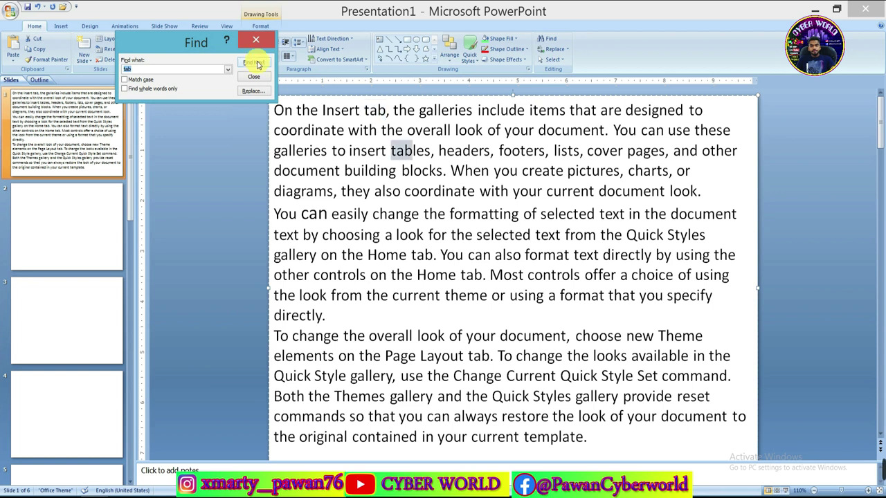
{"action": "left_click", "coordinate": [257, 64]}
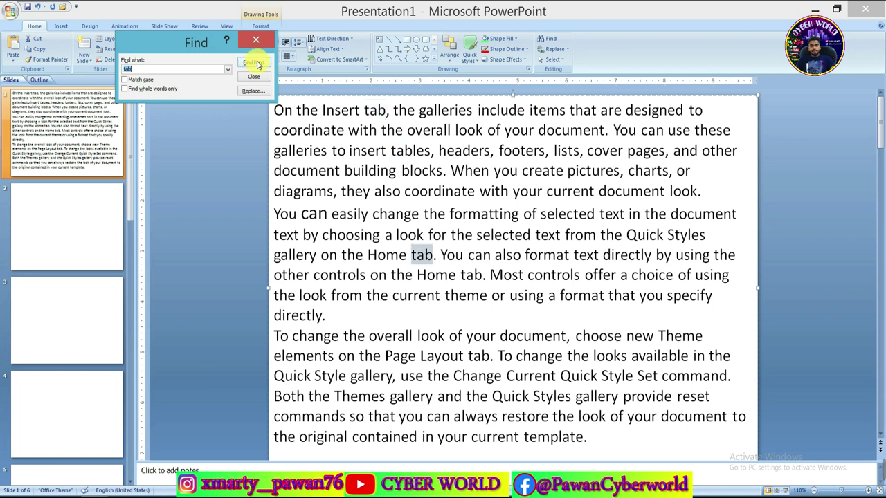
{"action": "left_click", "coordinate": [257, 64]}
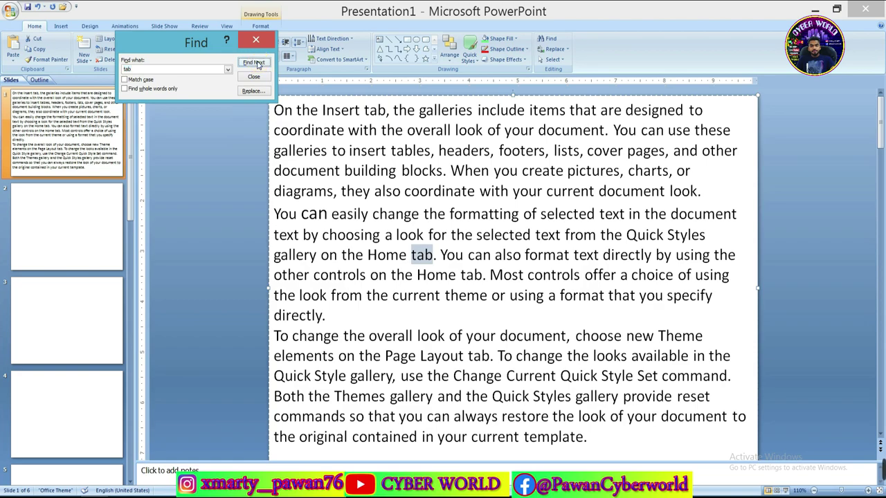
{"action": "left_click", "coordinate": [256, 65]}
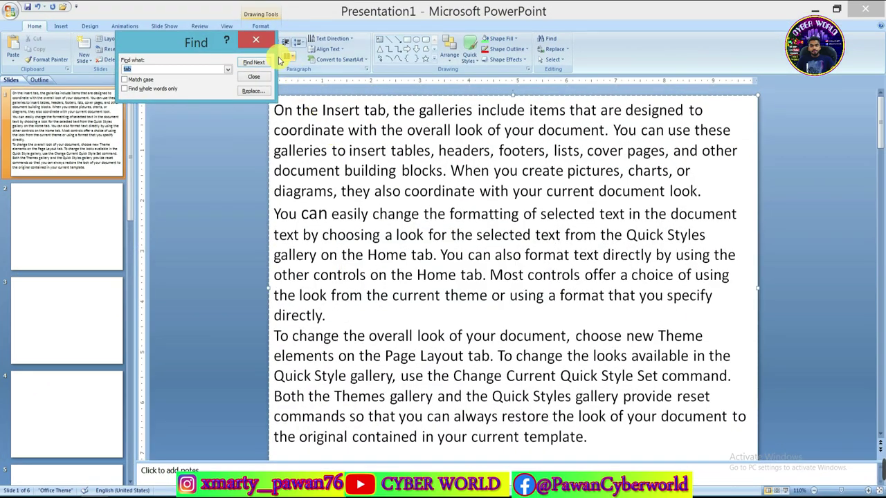
{"action": "left_click", "coordinate": [256, 40]}
Open the Replace dialog with 'tab' carried over as the search term.
{"action": "left_click", "coordinate": [565, 51]}
{"action": "left_click", "coordinate": [560, 82]}
{"action": "left_click_drag", "start_coordinate": [170, 34], "coordinate": [138, 47]}
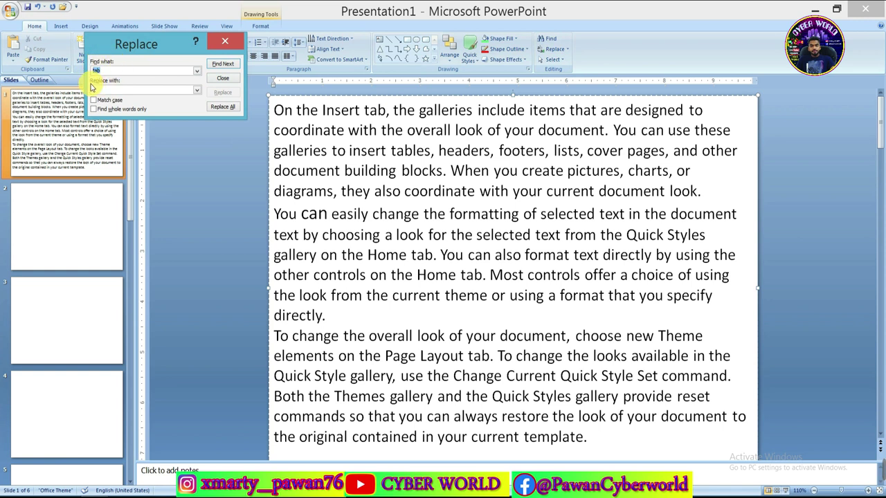
Replace all five occurrences of 'tab' with 'WORD' and dismiss the confirmation message.
{"action": "left_click", "coordinate": [114, 72]}
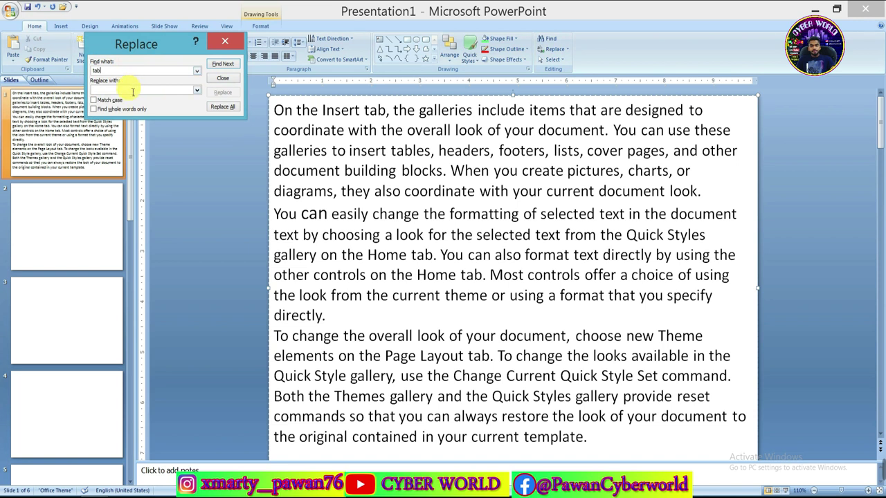
{"action": "left_click", "coordinate": [137, 92]}
{"action": "type", "text": "WORD"}
{"action": "left_click", "coordinate": [223, 68]}
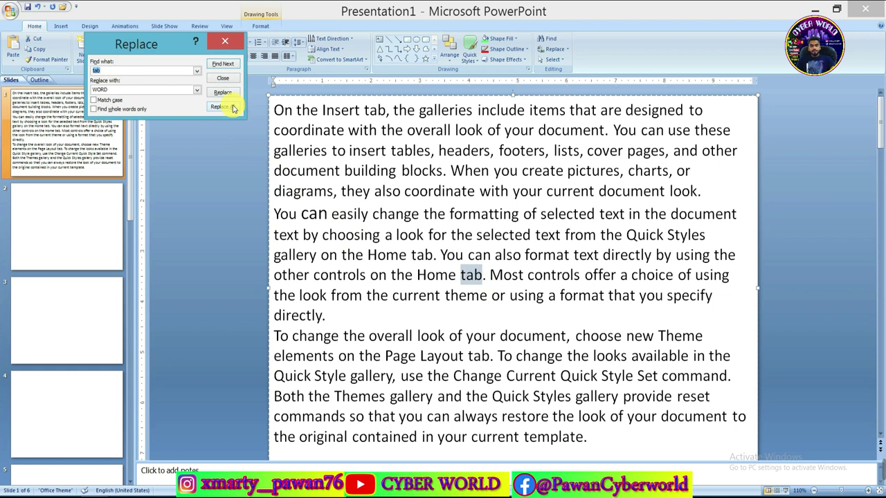
{"action": "left_click", "coordinate": [219, 107]}
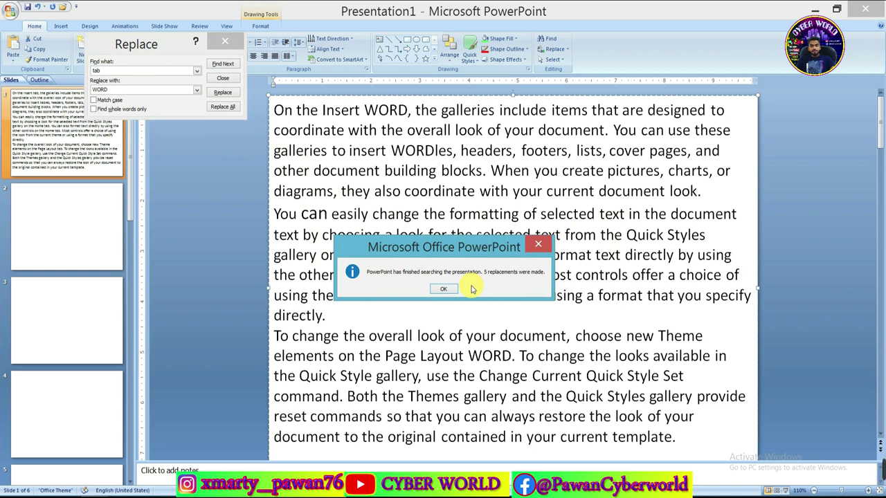
{"action": "left_click", "coordinate": [446, 290]}
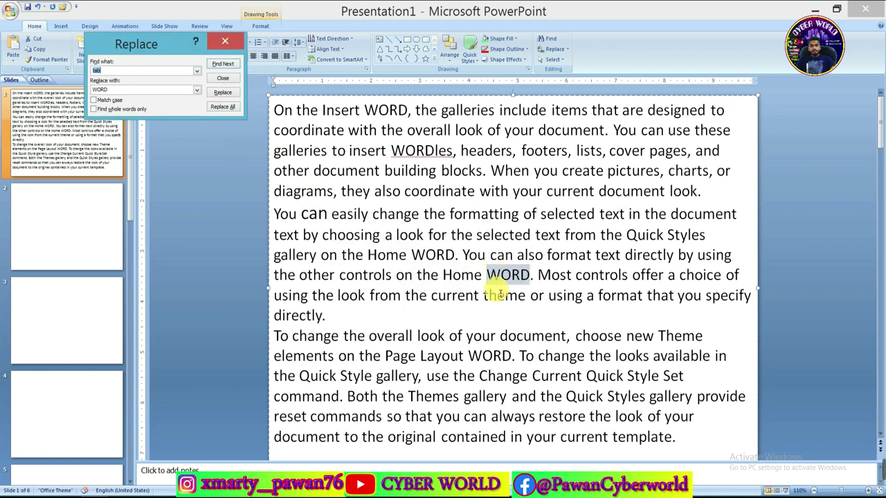
Check the replaced words, including 'WORDles' and 'Home WORD', then close the Replace dialog.
{"action": "double_click", "coordinate": [377, 109]}
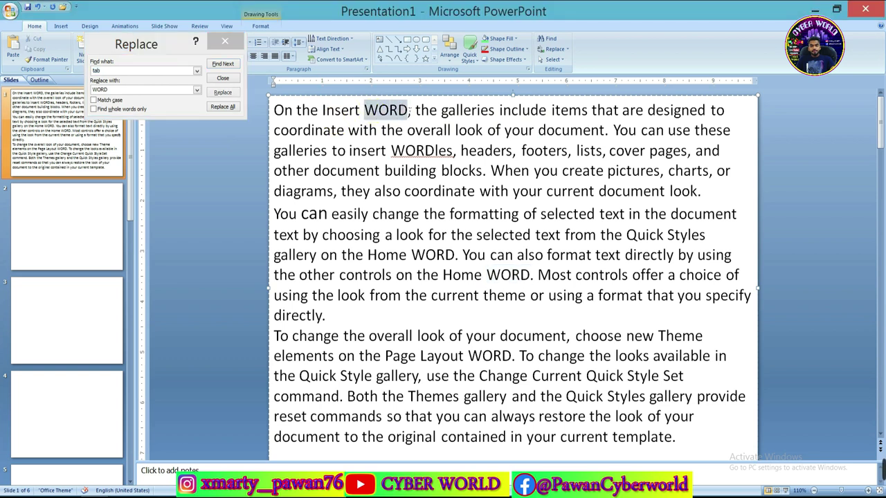
{"action": "left_click_drag", "start_coordinate": [391, 150], "coordinate": [435, 150]}
{"action": "double_click", "coordinate": [498, 274]}
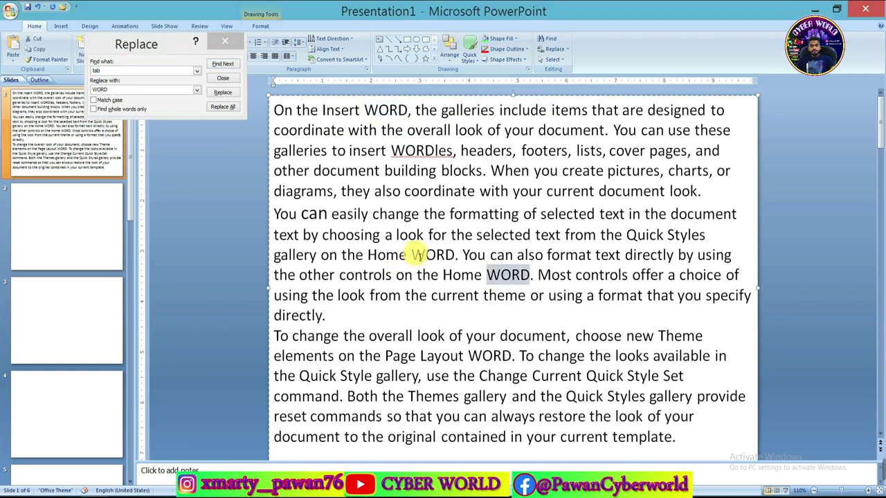
{"action": "double_click", "coordinate": [418, 254]}
{"action": "left_click", "coordinate": [615, 167]}
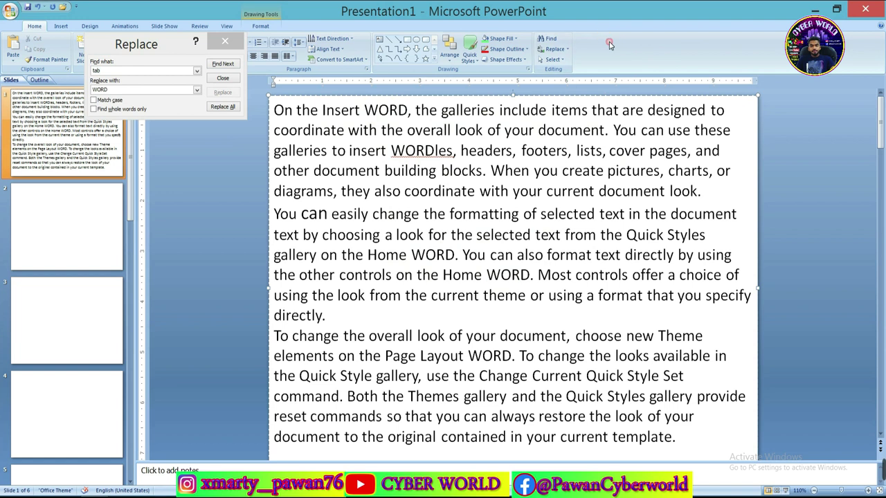
{"action": "left_click", "coordinate": [225, 41]}
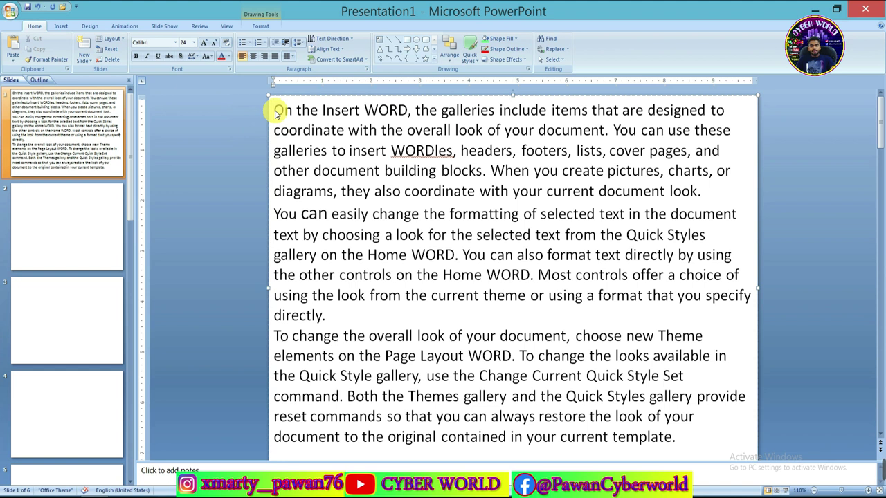
Select the opening text from 'On' to 'galleries to', then deselect it.
{"action": "left_click", "coordinate": [276, 113]}
{"action": "left_click", "coordinate": [276, 113]}
{"action": "left_click_drag", "start_coordinate": [276, 112], "coordinate": [343, 149]}
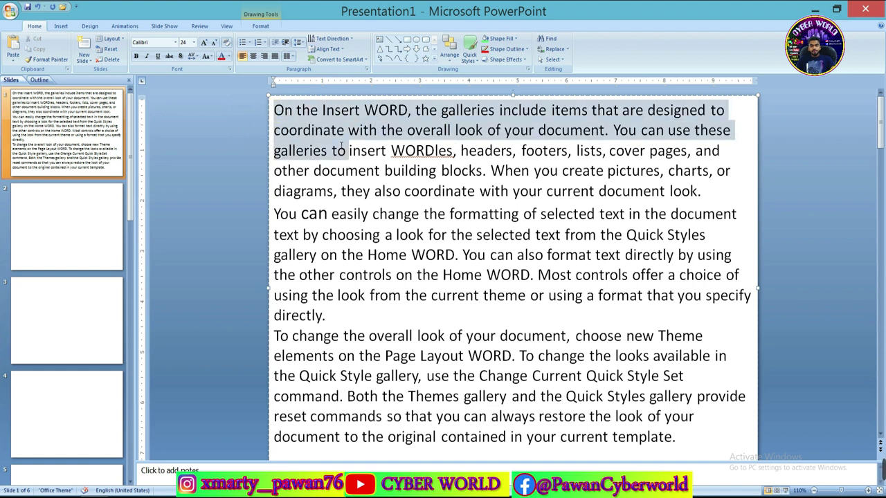
{"action": "left_click", "coordinate": [373, 187]}
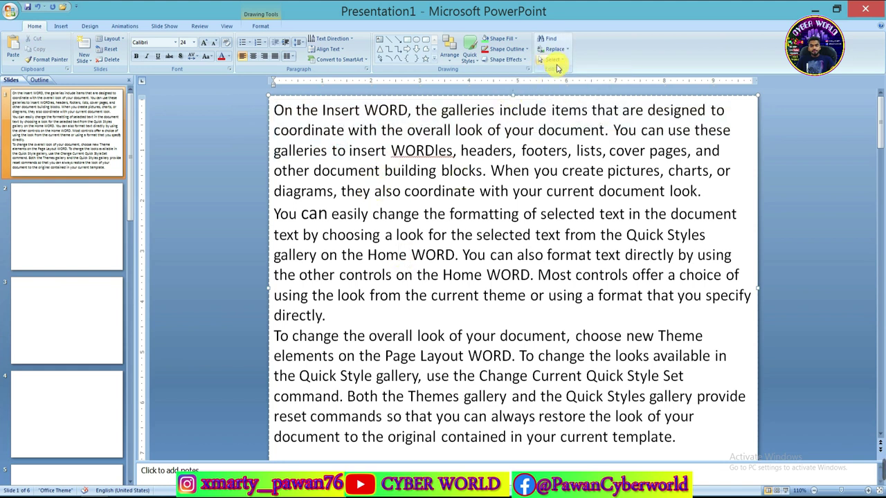
Try Select Objects and Select All from the Select menu, then select all text with Ctrl+A.
{"action": "left_click", "coordinate": [556, 62]}
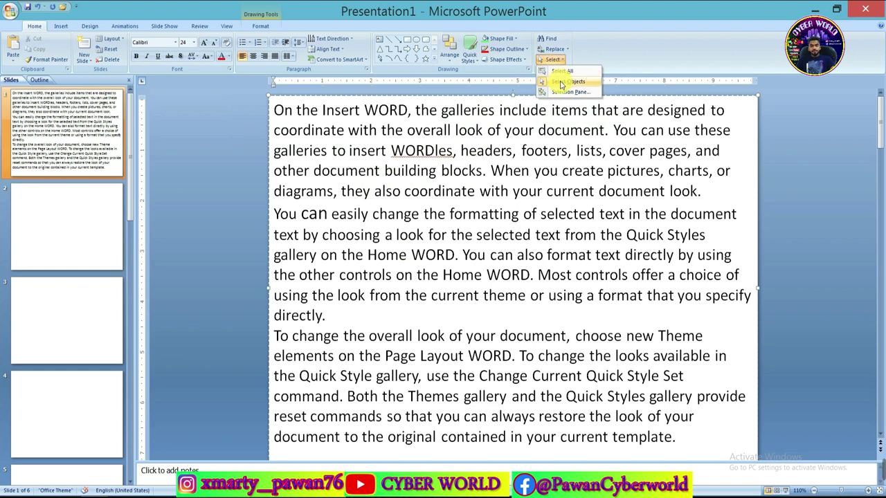
{"action": "left_click", "coordinate": [563, 83]}
{"action": "left_click", "coordinate": [552, 59]}
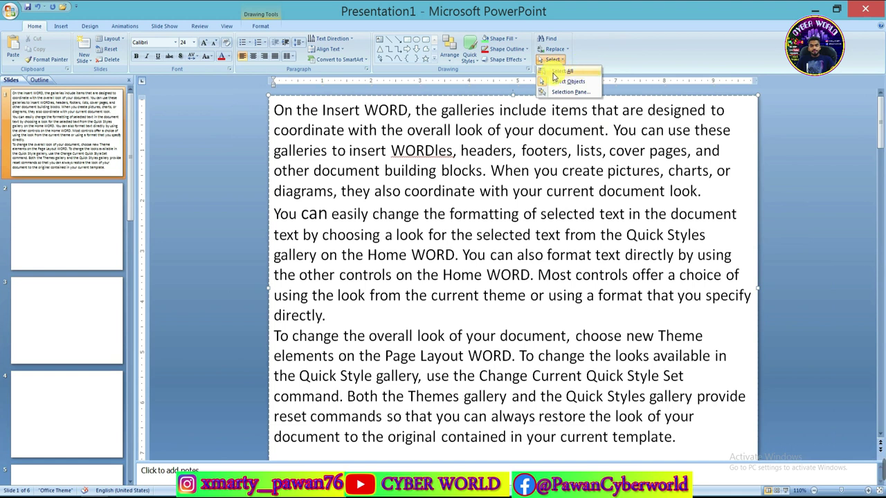
{"action": "left_click", "coordinate": [554, 72]}
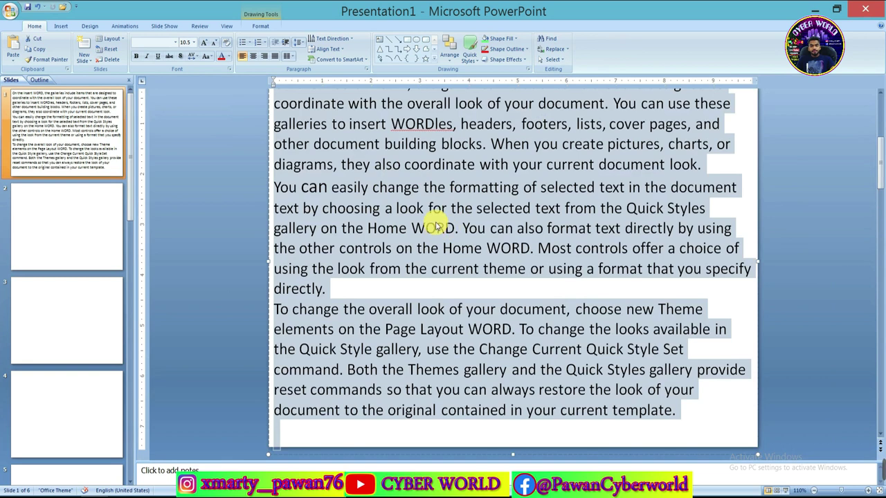
{"action": "scroll", "coordinate": [436, 226], "scroll_direction": "up", "scroll_amount": 1}
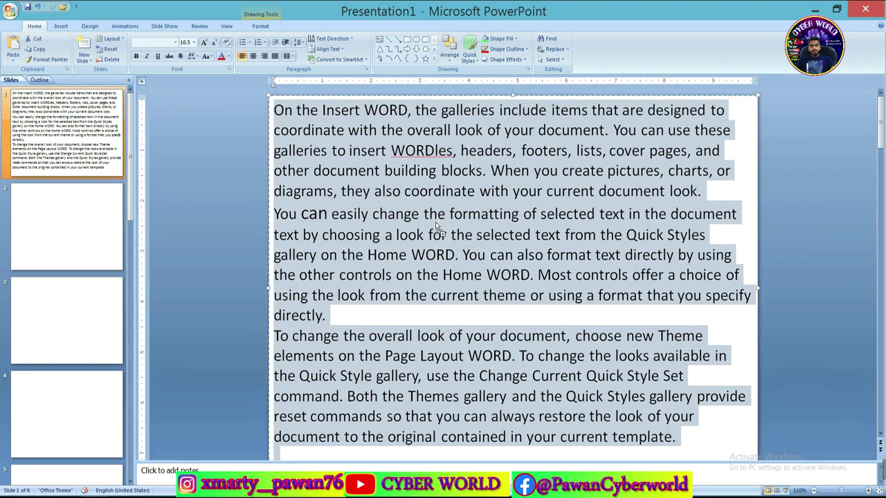
{"action": "left_click", "coordinate": [445, 218]}
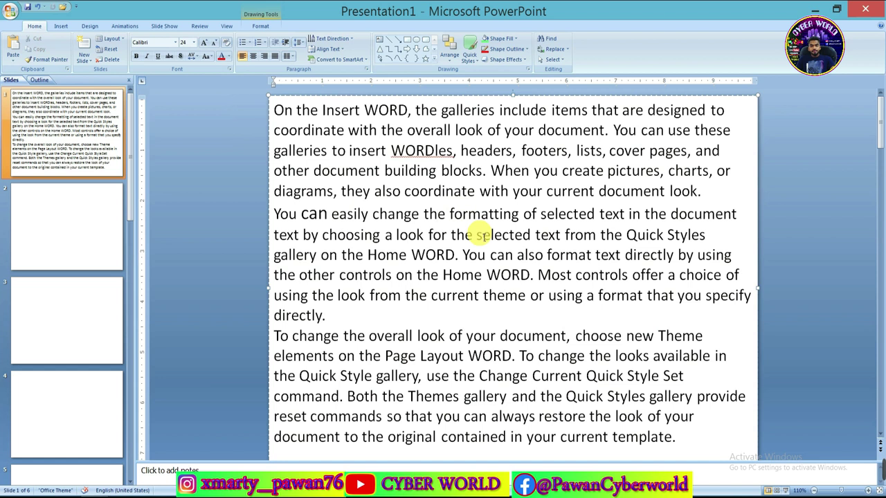
{"action": "key", "text": "ctrl+a"}
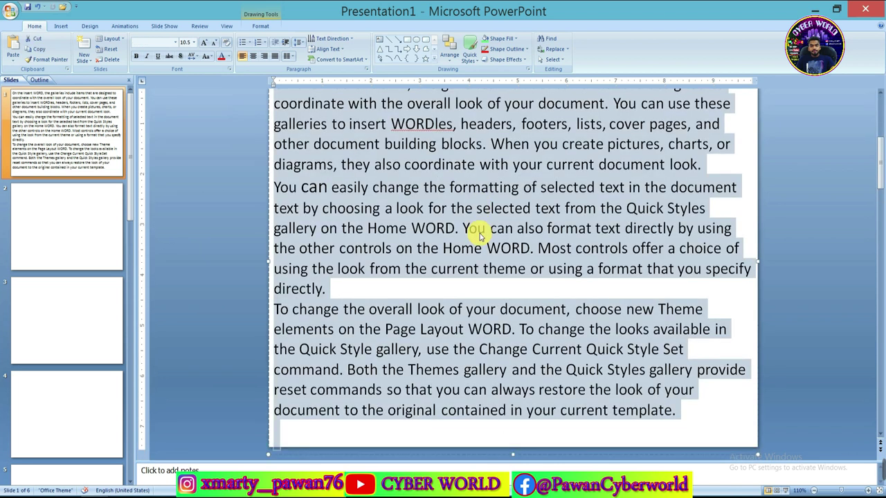
{"action": "left_click", "coordinate": [482, 236]}
{"action": "scroll", "coordinate": [481, 235], "scroll_direction": "up", "scroll_amount": 1}
Switch to Select Objects, select and deselect 'When you create pictures', and reopen the Select menu.
{"action": "left_click", "coordinate": [554, 59]}
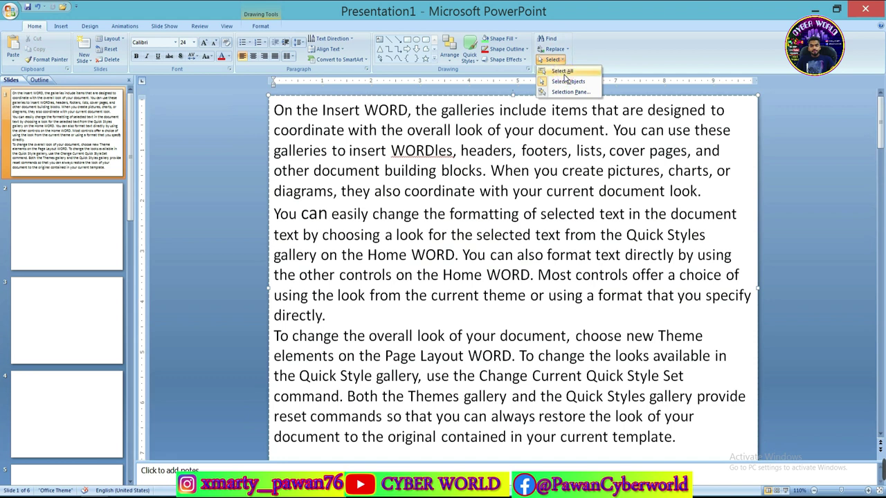
{"action": "left_click", "coordinate": [566, 82]}
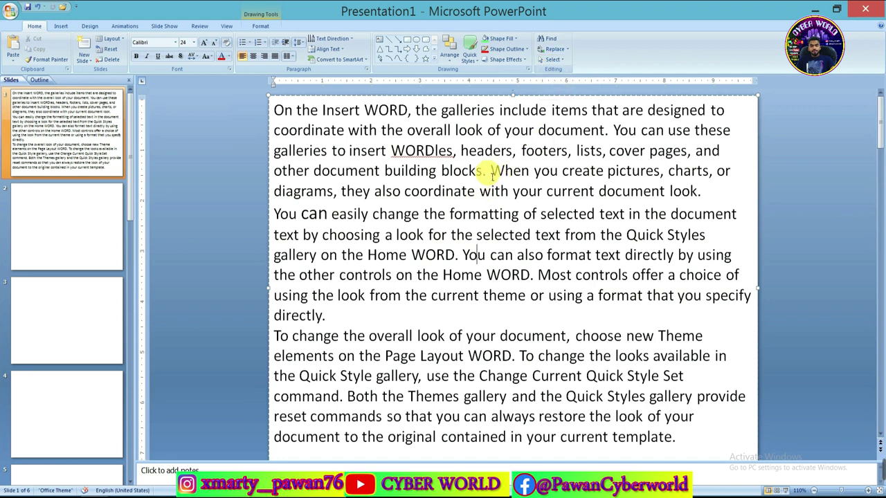
{"action": "left_click_drag", "start_coordinate": [493, 171], "coordinate": [629, 178]}
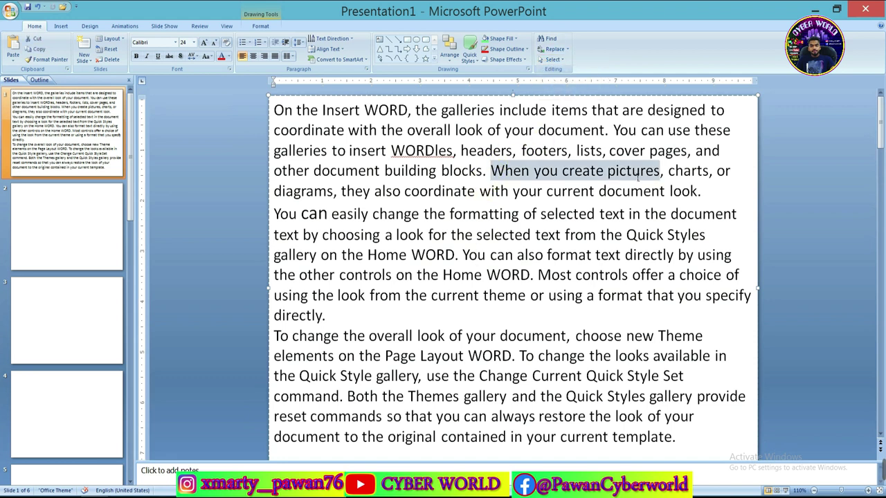
{"action": "left_click", "coordinate": [564, 177]}
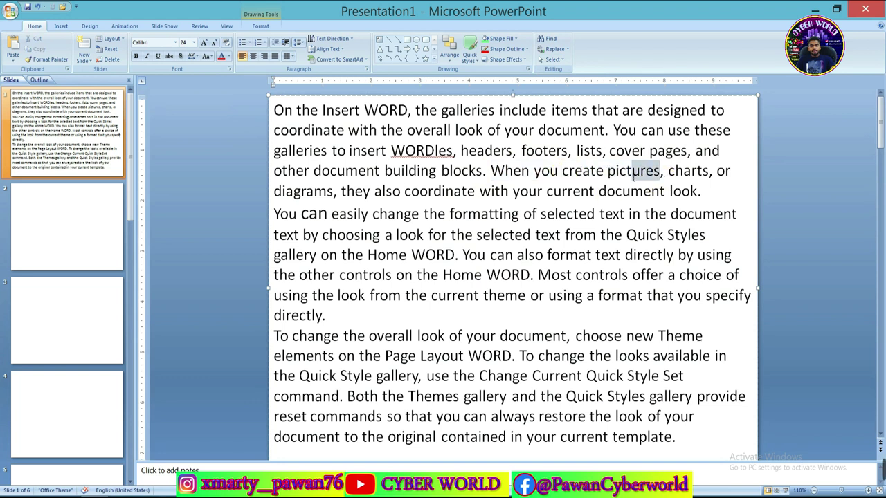
{"action": "left_click", "coordinate": [556, 60]}
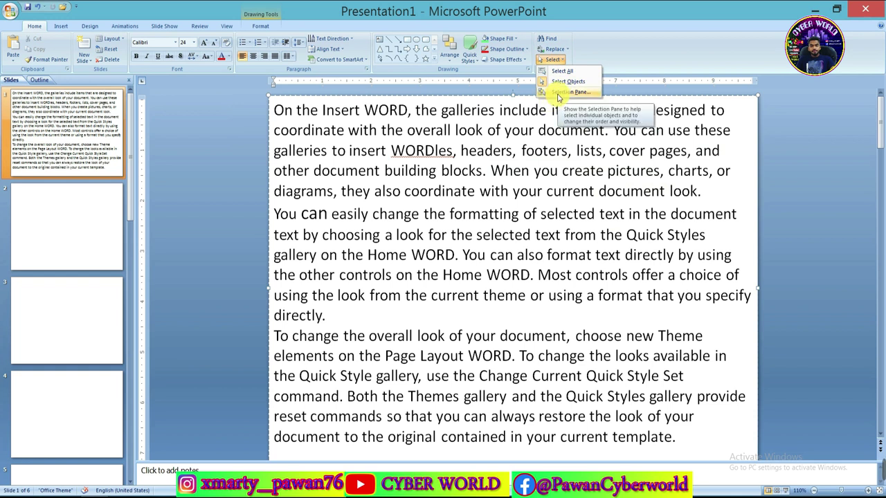
Show the Selection Pane and select Rectangle 1 in its list.
{"action": "left_click", "coordinate": [568, 92]}
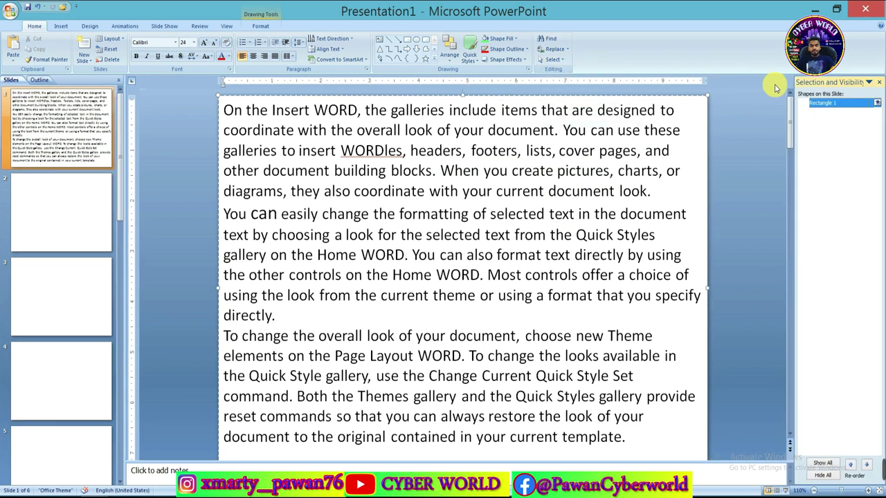
{"action": "left_click", "coordinate": [825, 104]}
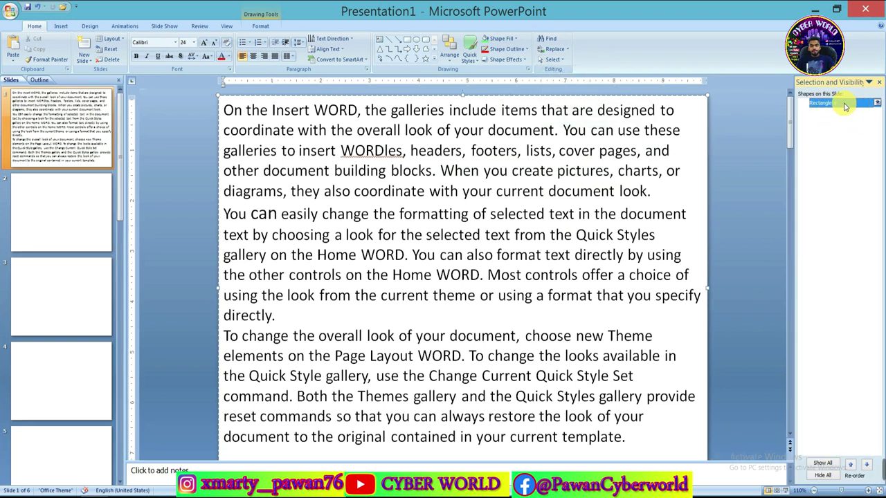
{"action": "left_click", "coordinate": [246, 130]}
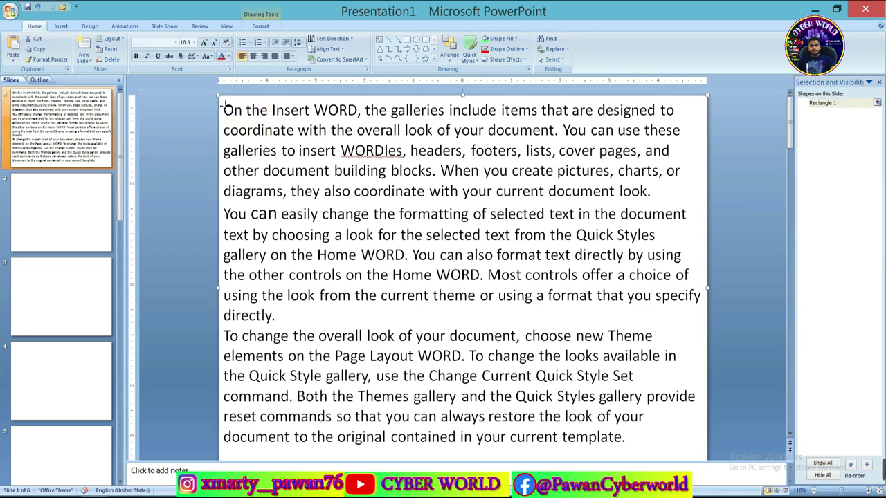
Shrink the text box from its top-left corner and move it up and to the left.
{"action": "left_click_drag", "start_coordinate": [222, 97], "coordinate": [250, 126]}
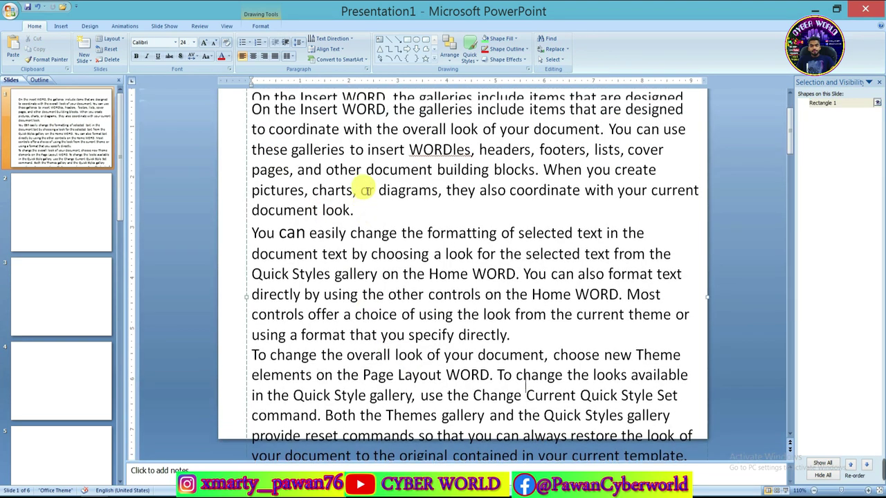
{"action": "scroll", "coordinate": [366, 187], "scroll_direction": "up", "scroll_amount": 1}
{"action": "left_click", "coordinate": [259, 133]}
{"action": "left_click_drag", "start_coordinate": [424, 127], "coordinate": [396, 92]}
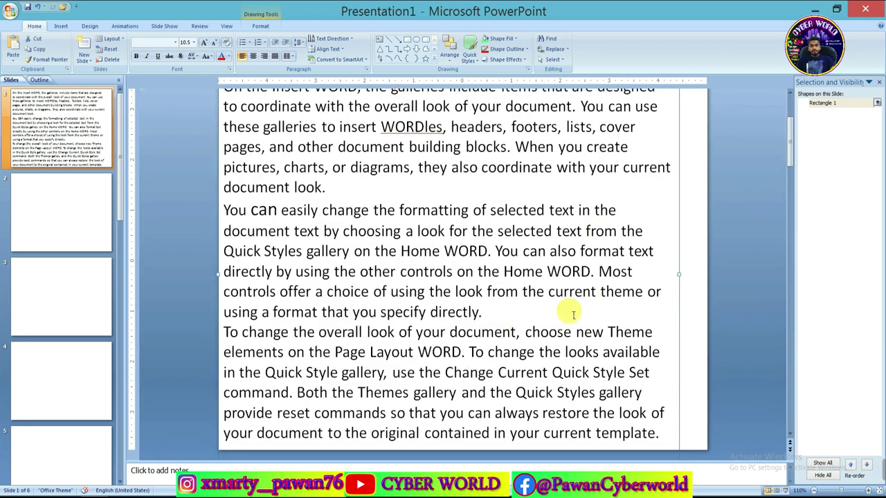
{"action": "scroll", "coordinate": [568, 310], "scroll_direction": "up", "scroll_amount": 1}
Visit blank slide 2, return to slide 1, and place the caret in the text.
{"action": "left_click", "coordinate": [55, 183]}
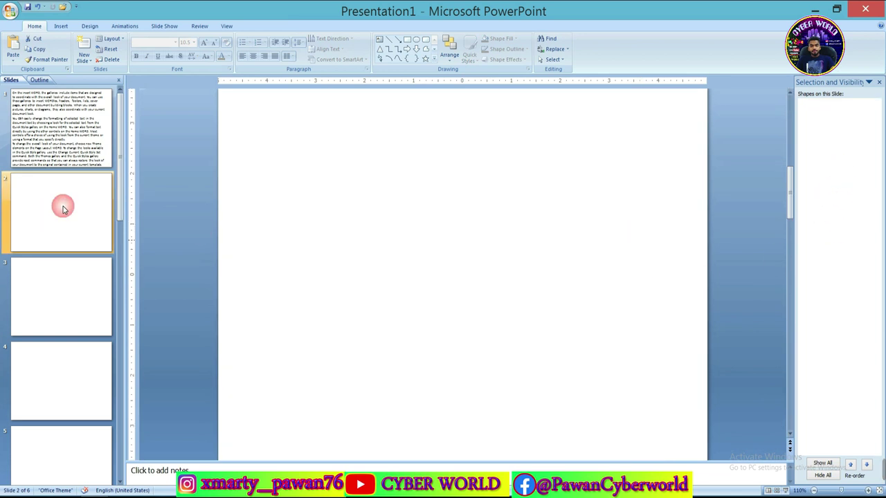
{"action": "left_click", "coordinate": [850, 181]}
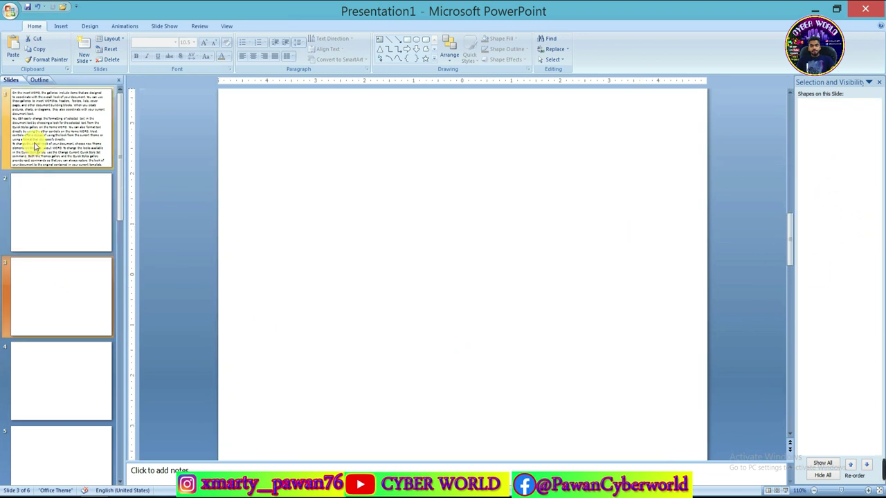
{"action": "left_click", "coordinate": [35, 142]}
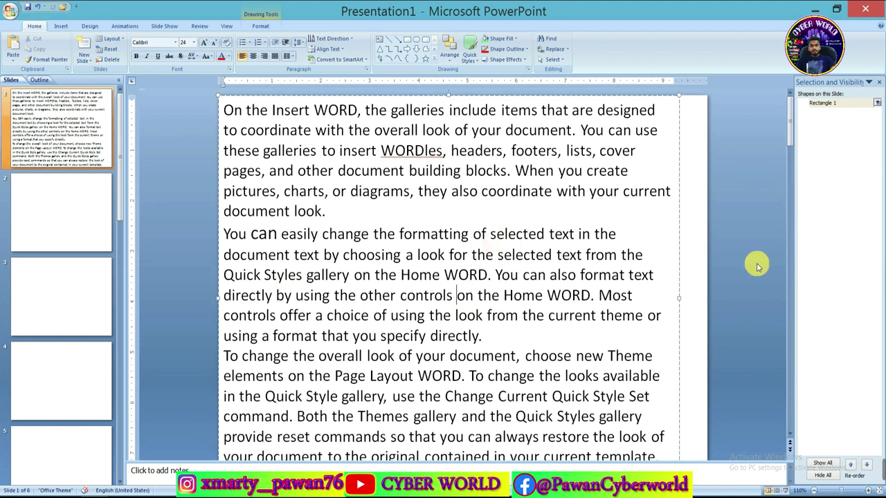
{"action": "left_click", "coordinate": [683, 204]}
{"action": "left_click", "coordinate": [325, 211]}
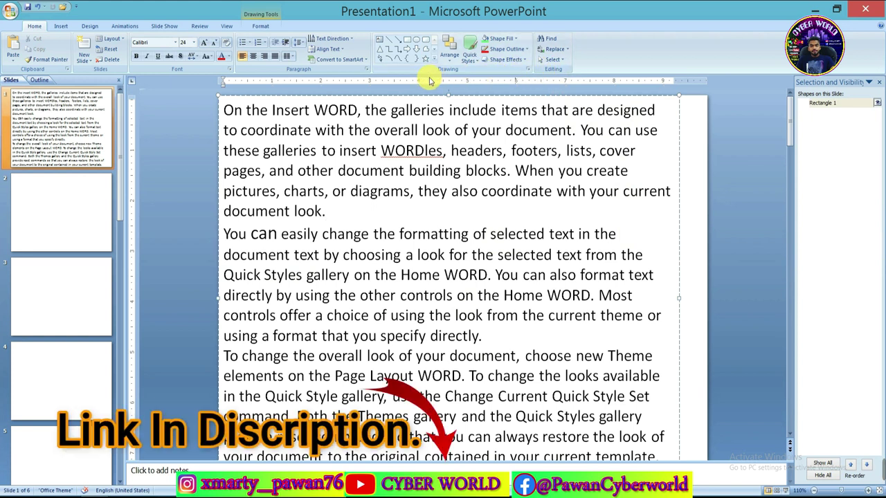
{"action": "left_click", "coordinate": [642, 239]}
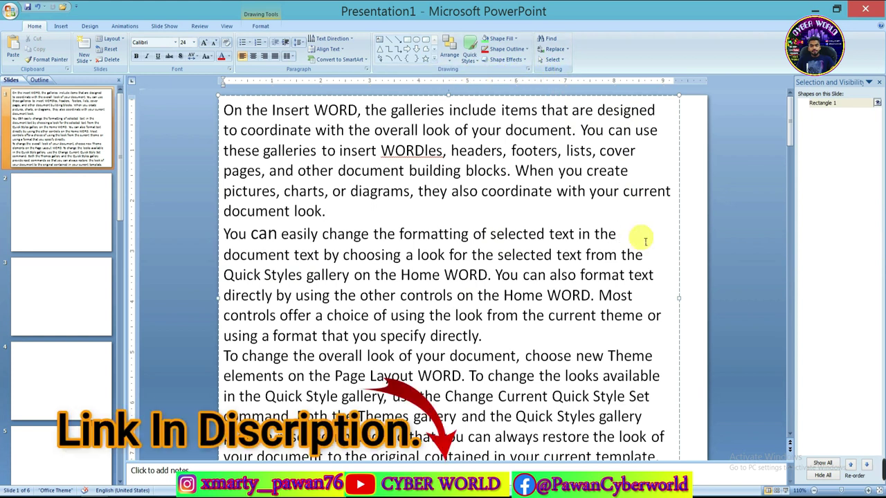